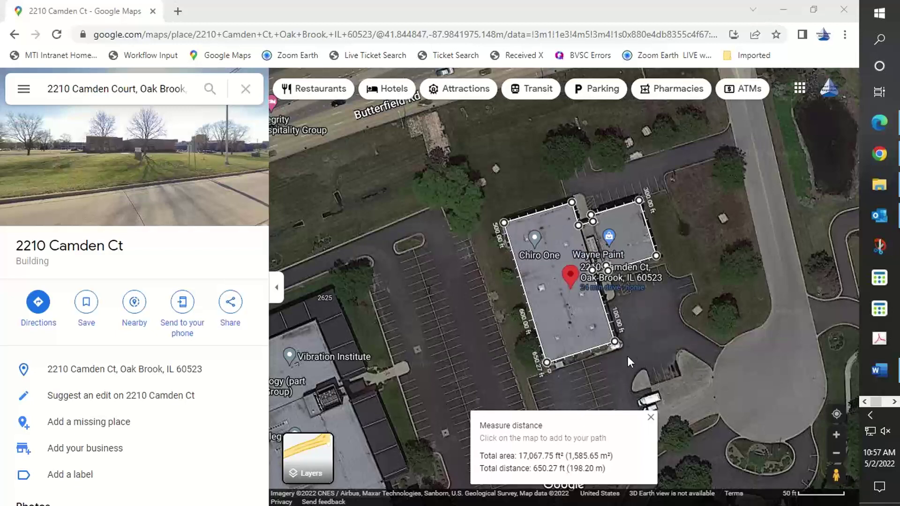
pyautogui.rightClick(638, 303)
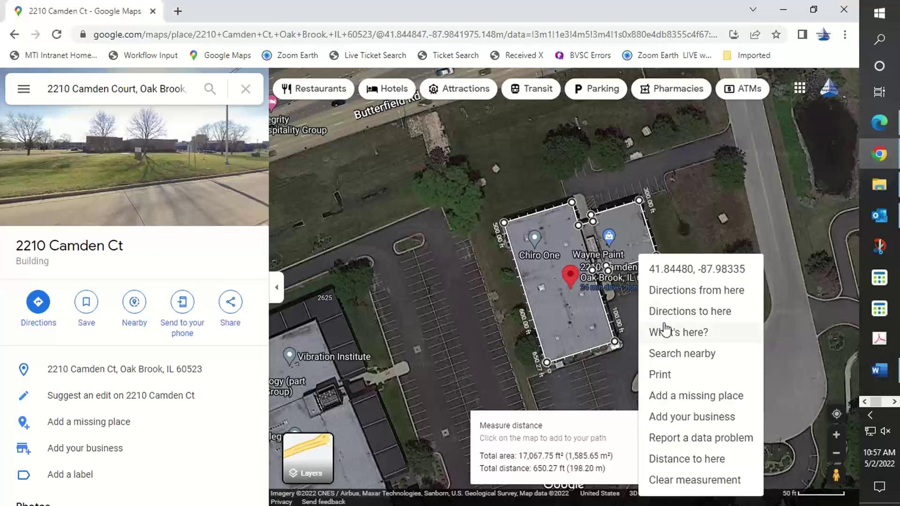
pyautogui.click(665, 381)
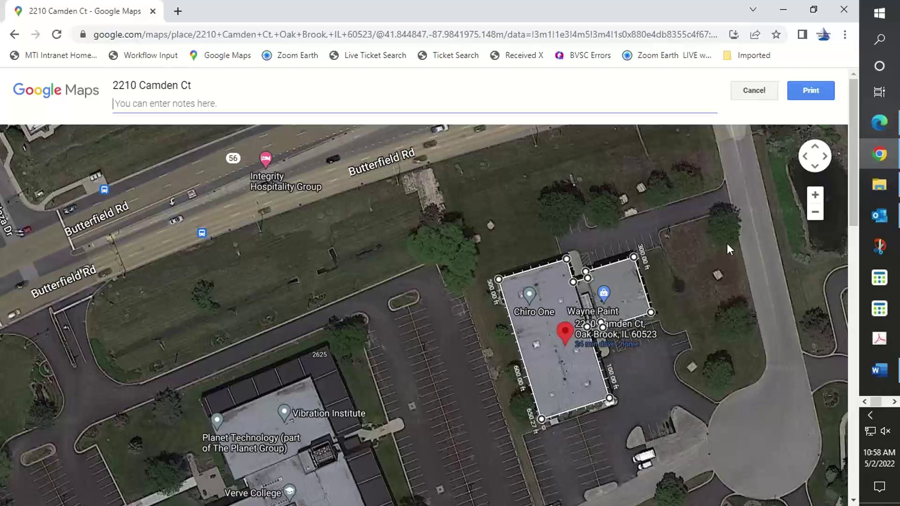
pyautogui.click(806, 159)
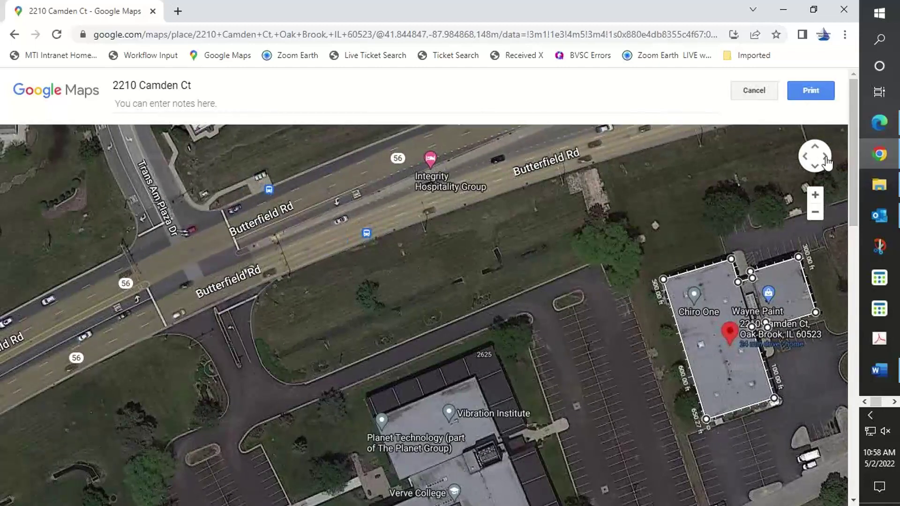
pyautogui.click(826, 159)
pyautogui.click(826, 159)
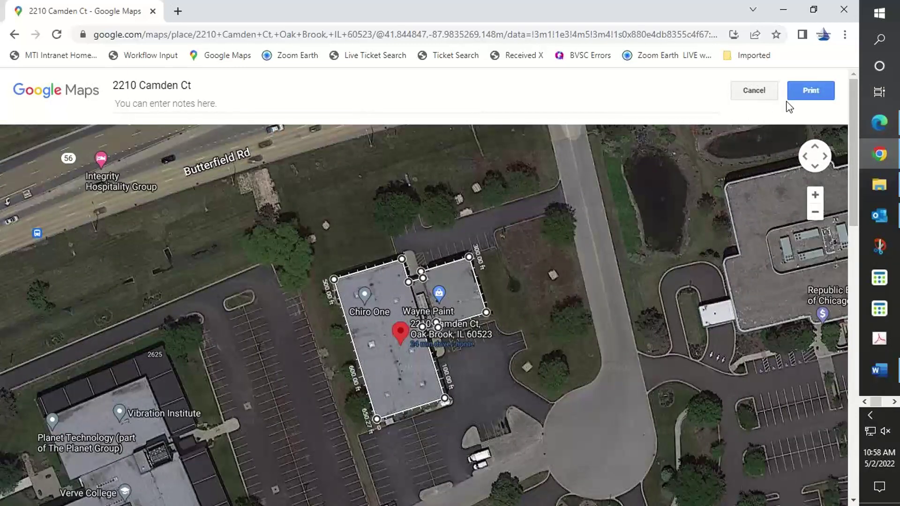
pyautogui.click(813, 92)
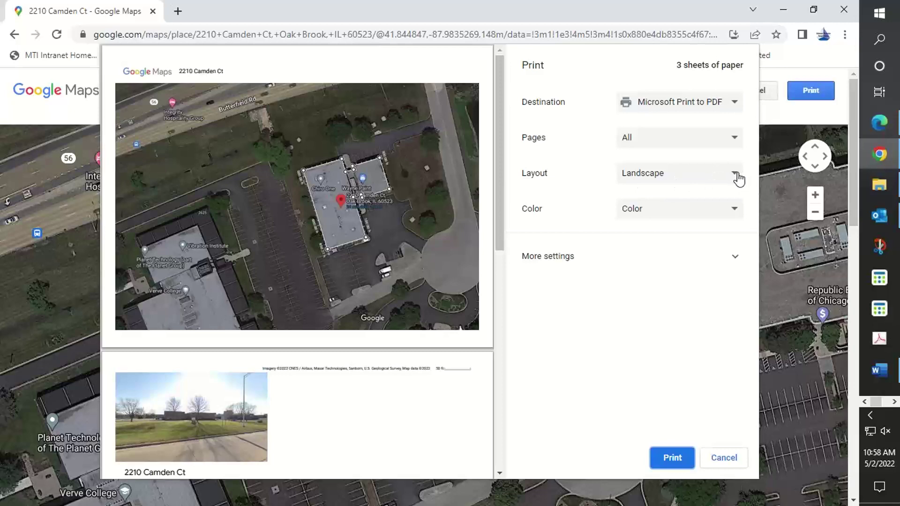
pyautogui.click(734, 175)
pyautogui.click(654, 189)
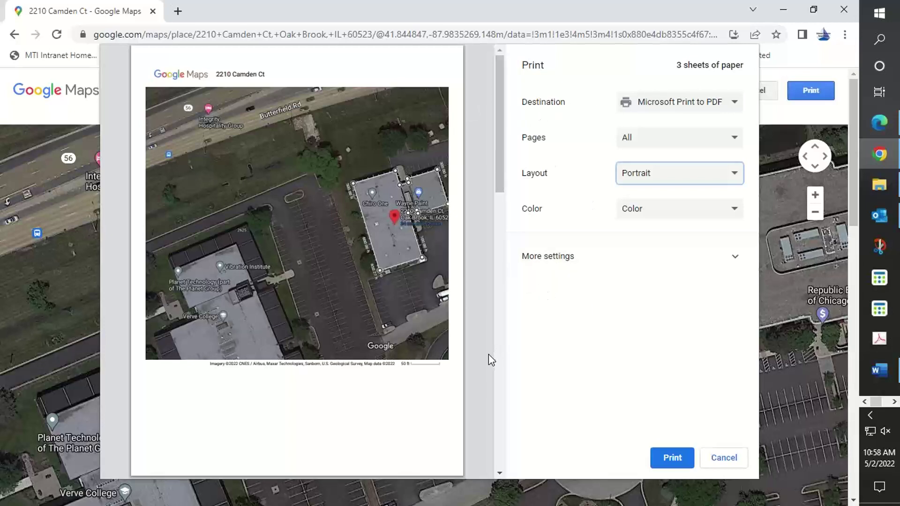
# Review all pages of the portrait print preview and return to the map without printing.
pyautogui.scroll(-6, 318, 201)
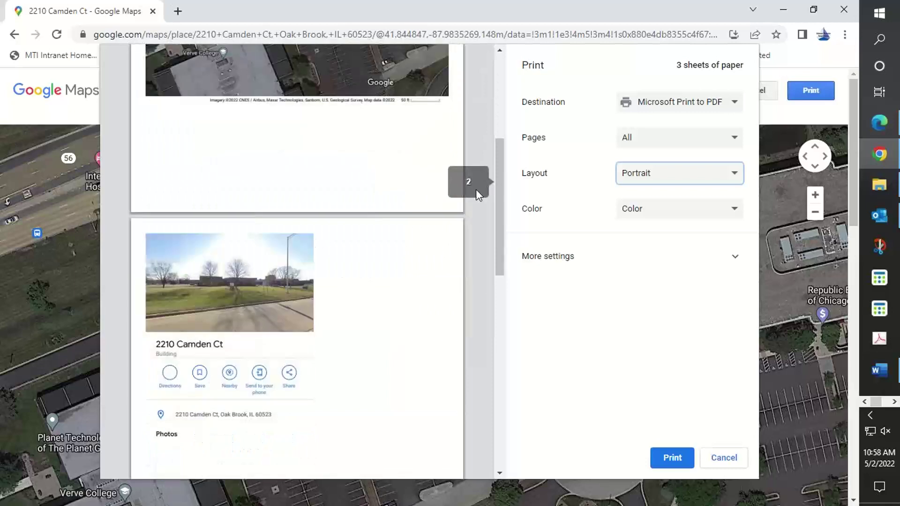
pyautogui.scroll(-1, 356, 230)
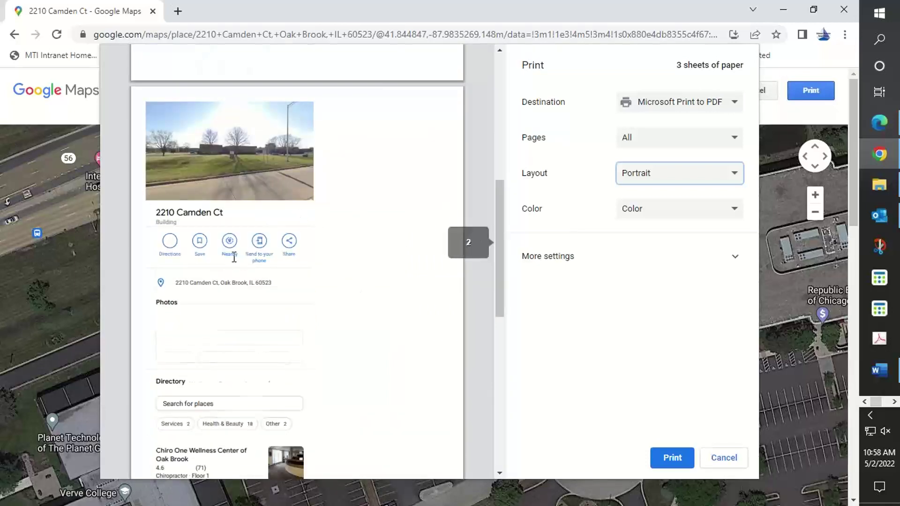
pyautogui.scroll(-1, 235, 257)
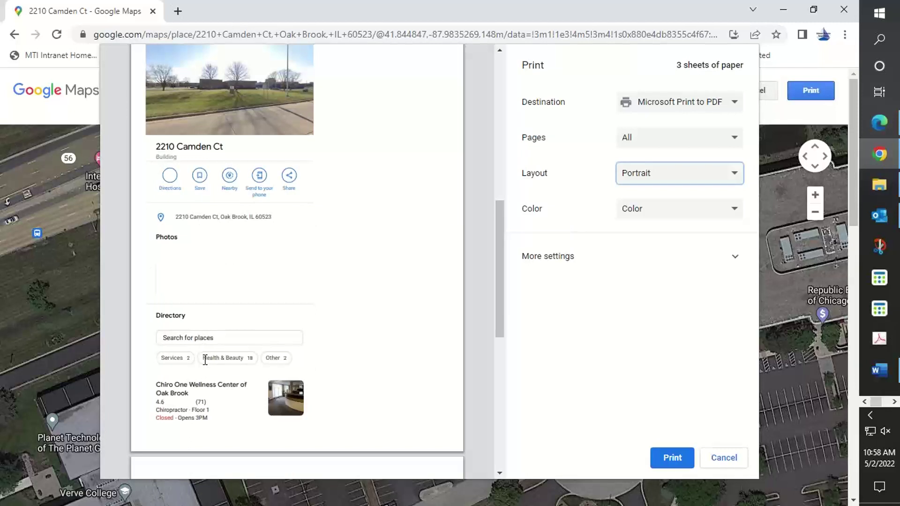
pyautogui.scroll(-5, 206, 374)
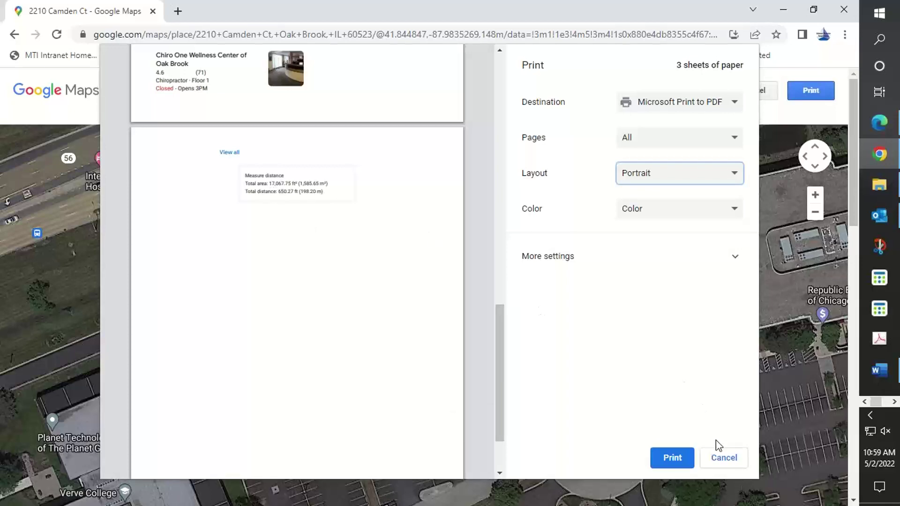
pyautogui.click(724, 460)
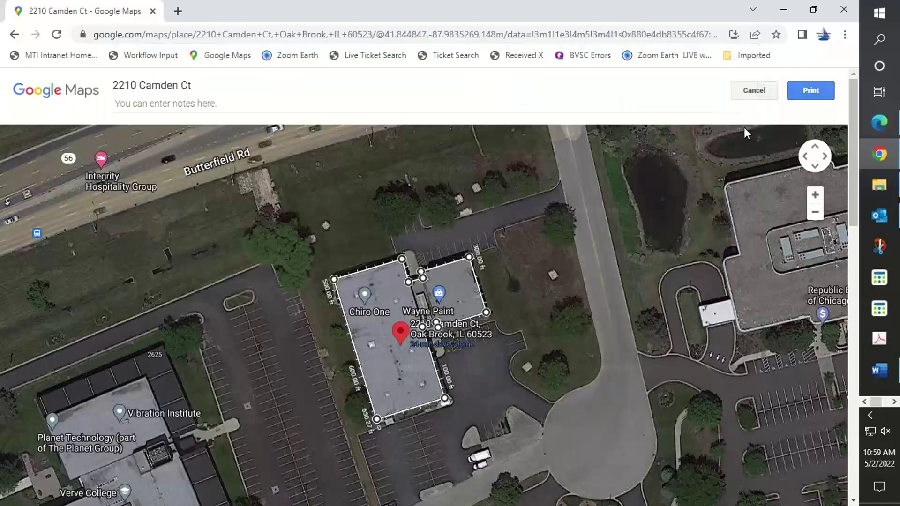
pyautogui.click(754, 91)
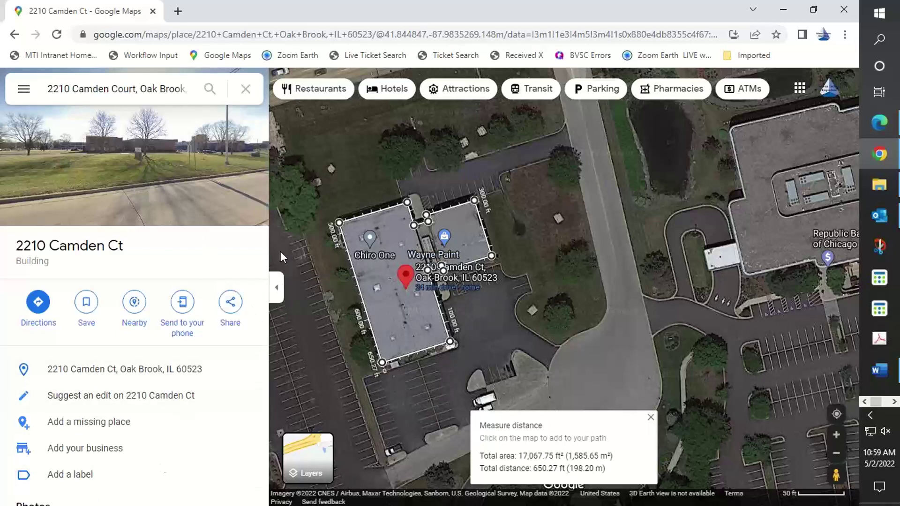
pyautogui.click(279, 295)
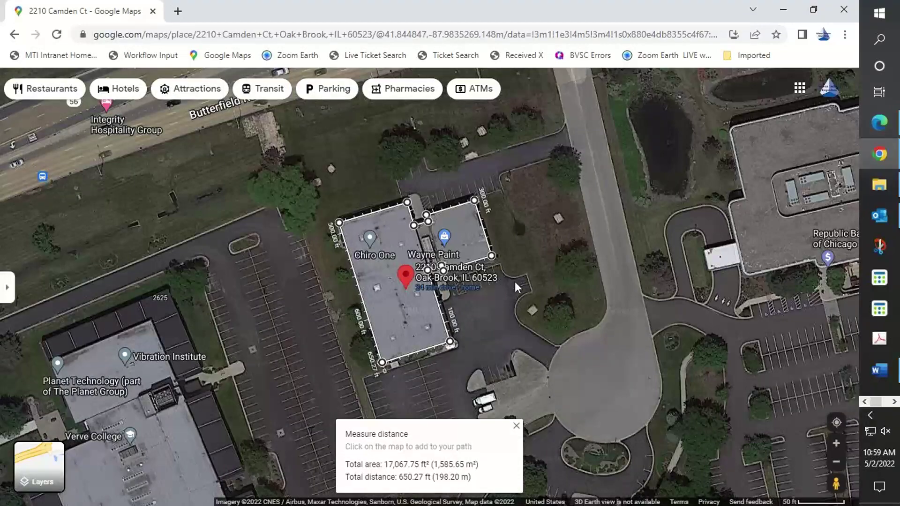
pyautogui.moveTo(511, 312)
pyautogui.mouseDown()
pyautogui.moveTo(653, 311)
pyautogui.moveTo(140, 313)
pyautogui.moveTo(556, 322)
pyautogui.moveTo(517, 320)
pyautogui.mouseUp()
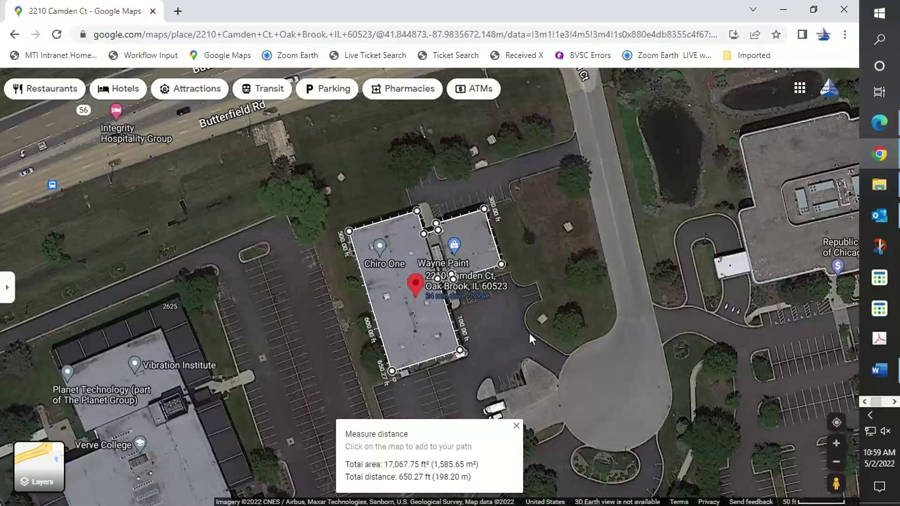
pyautogui.rightClick(548, 264)
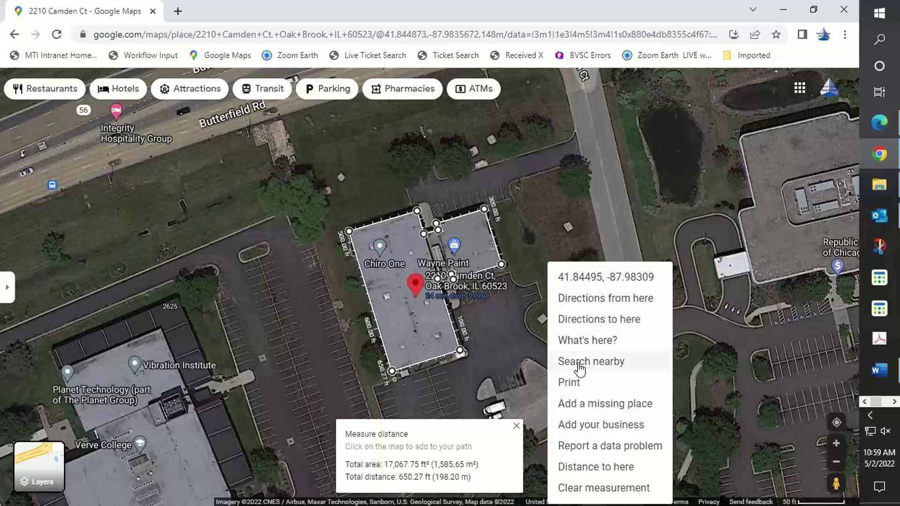
pyautogui.click(580, 384)
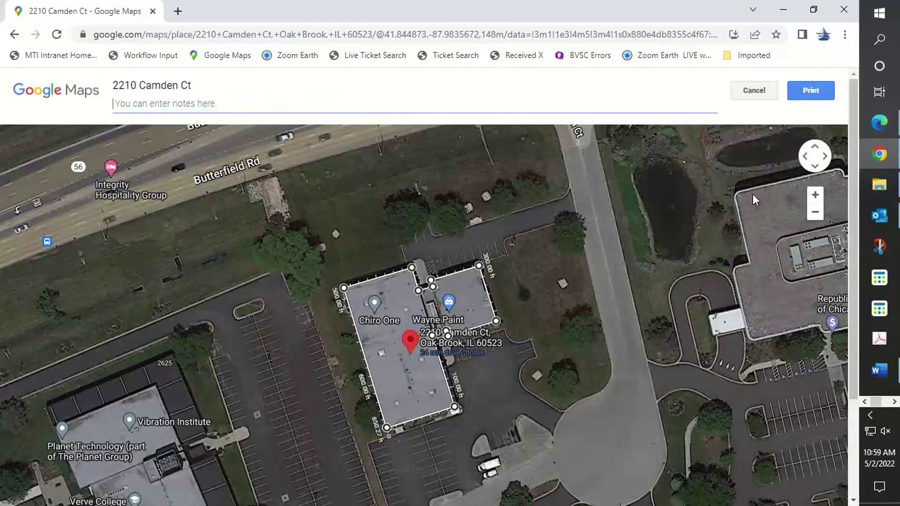
pyautogui.click(817, 89)
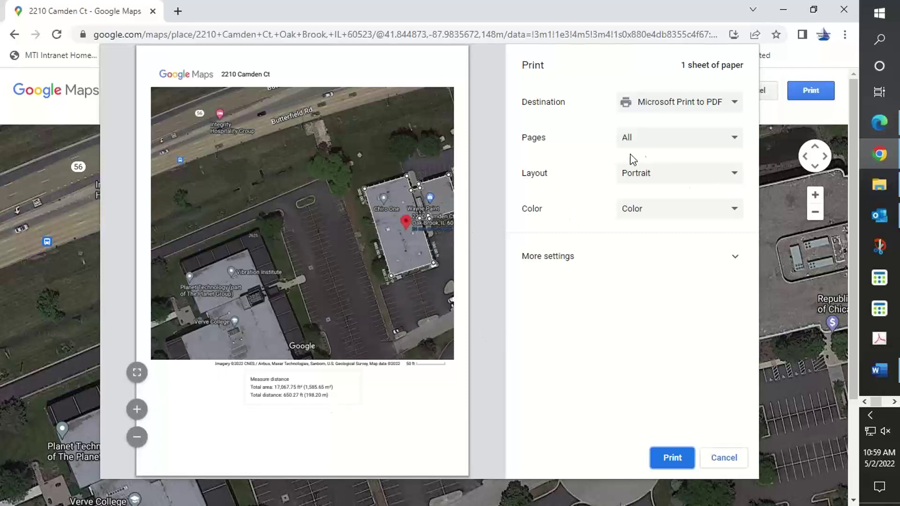
# Try the Landscape layout in the print preview and switch back to Portrait.
pyautogui.click(734, 177)
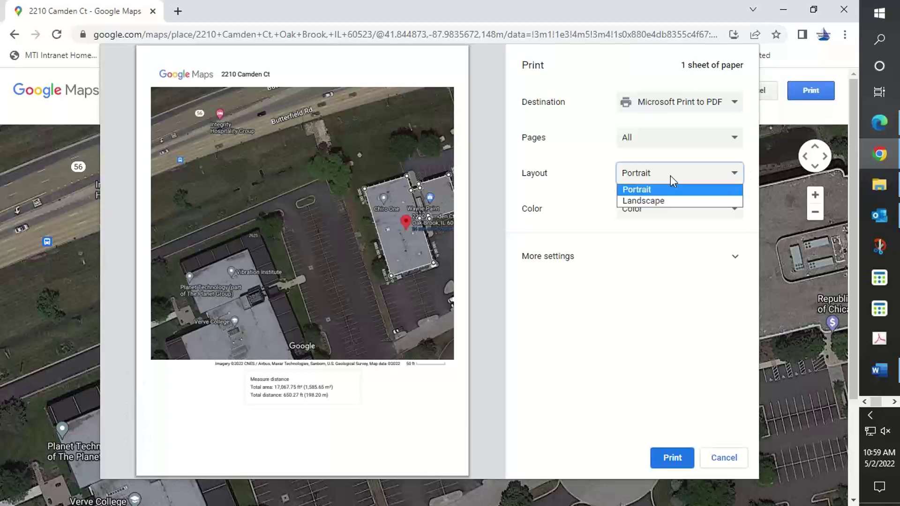
pyautogui.click(662, 200)
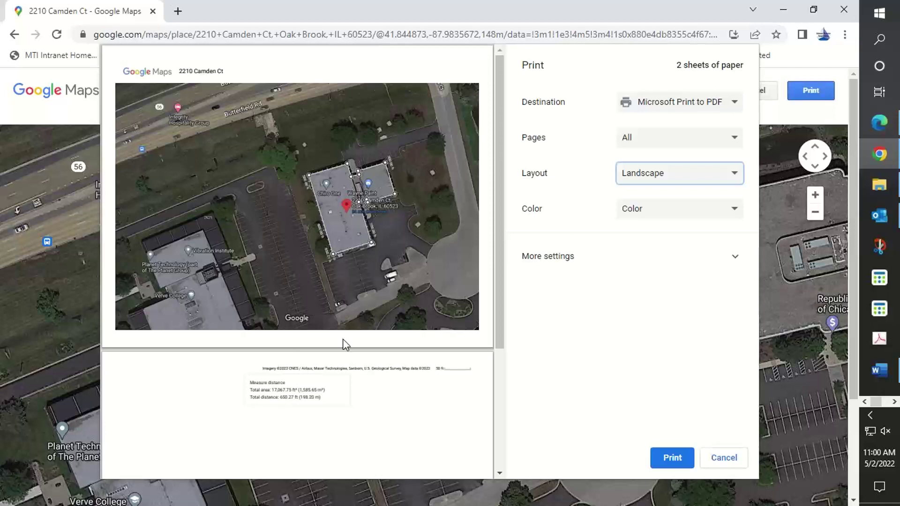
pyautogui.click(731, 176)
pyautogui.click(688, 189)
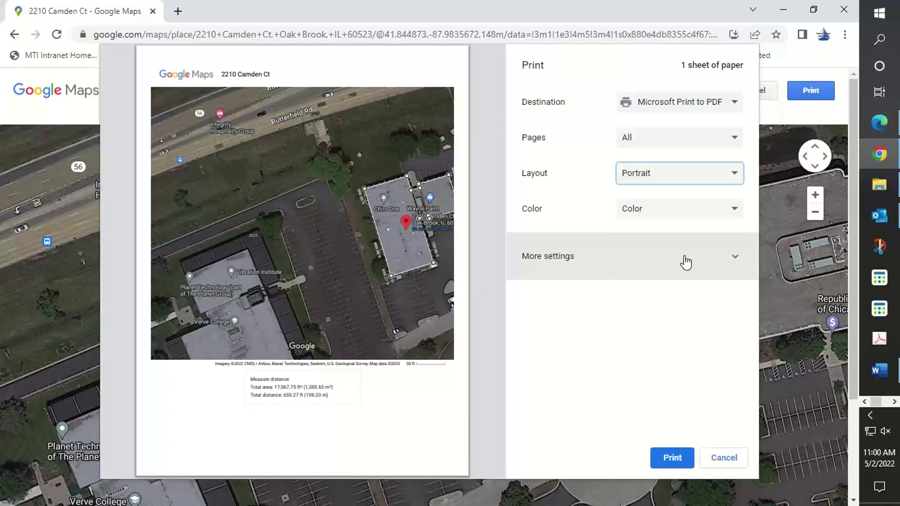
# Reduce the custom print scale to 90 and finally to 80, and return to the map without printing.
pyautogui.click(733, 259)
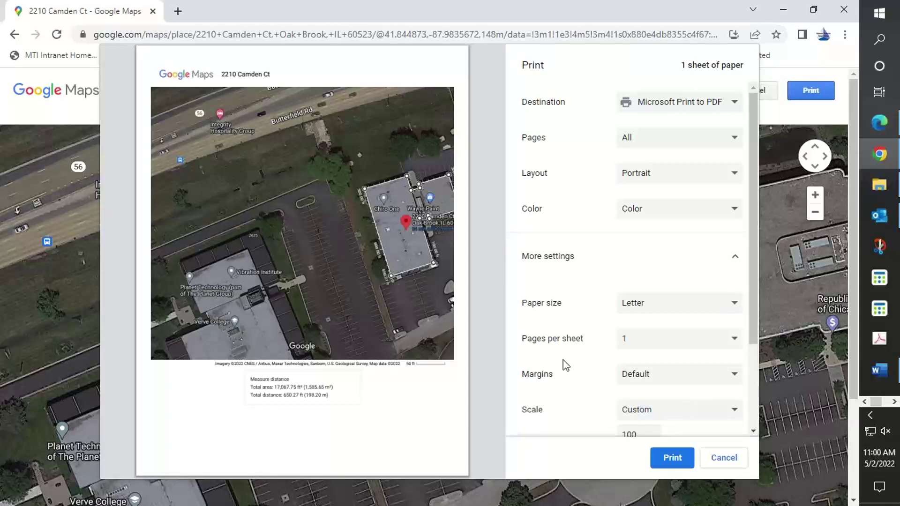
pyautogui.scroll(-3, 575, 367)
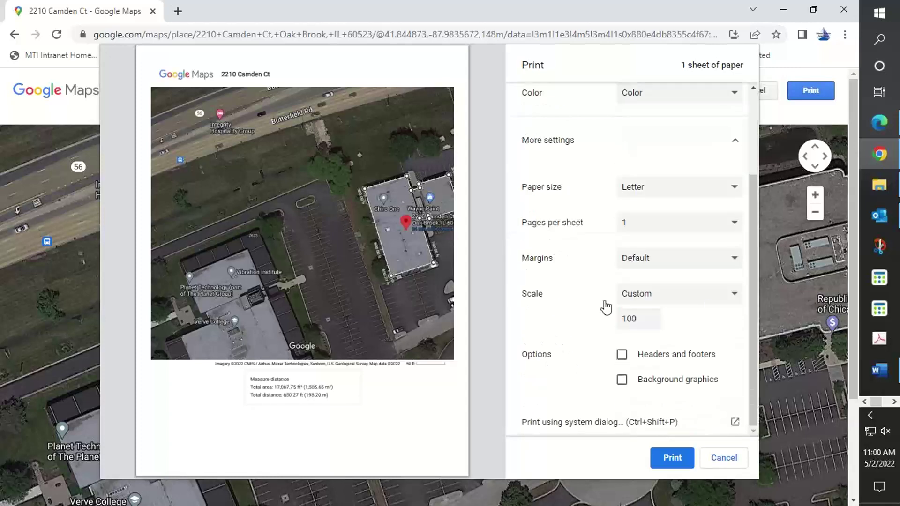
pyautogui.doubleClick(650, 324)
pyautogui.tripleClick(651, 323)
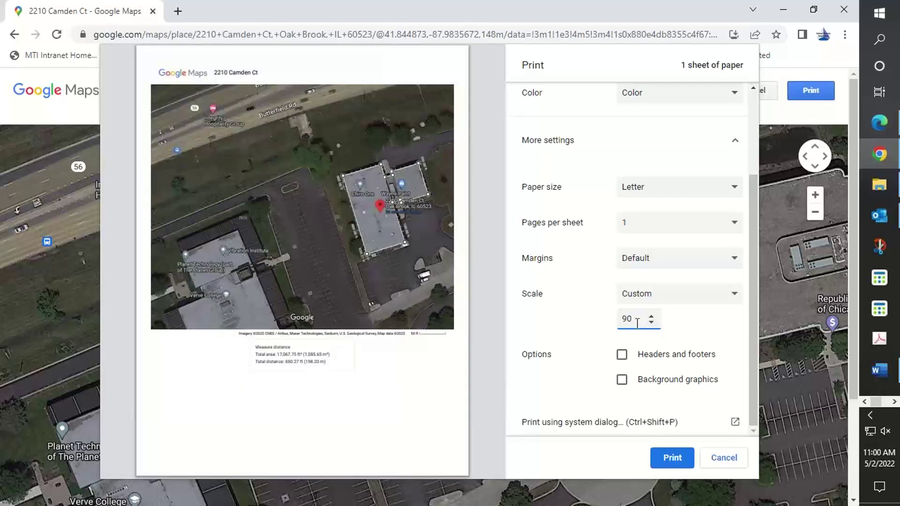
pyautogui.moveTo(637, 323); pyautogui.dragTo(601, 333)
pyautogui.write('80')
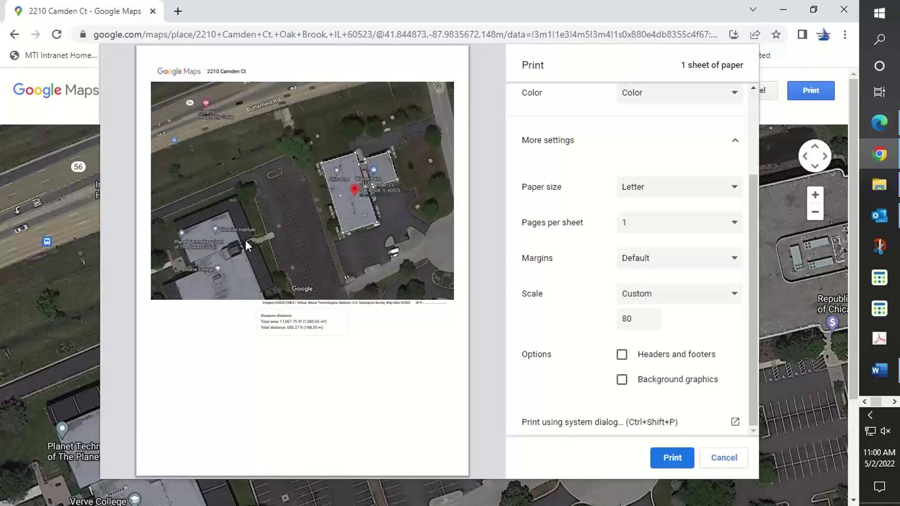
pyautogui.click(725, 460)
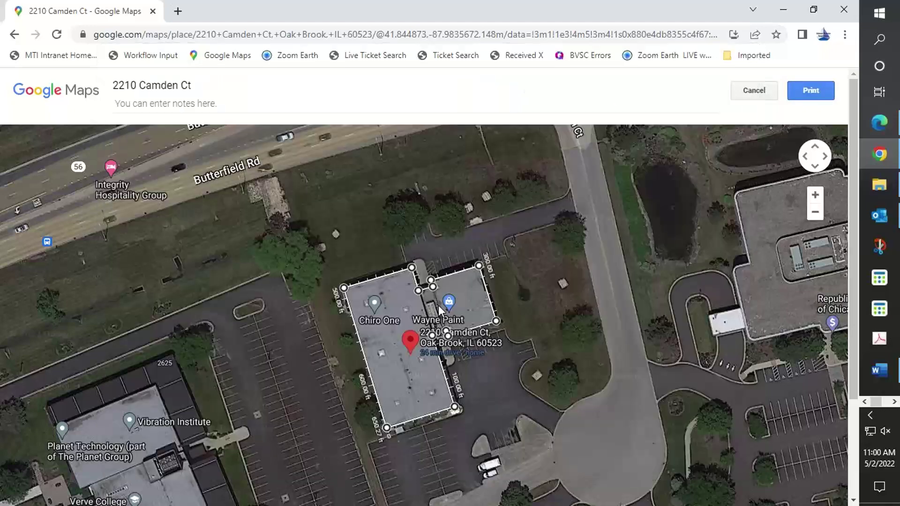
pyautogui.click(754, 90)
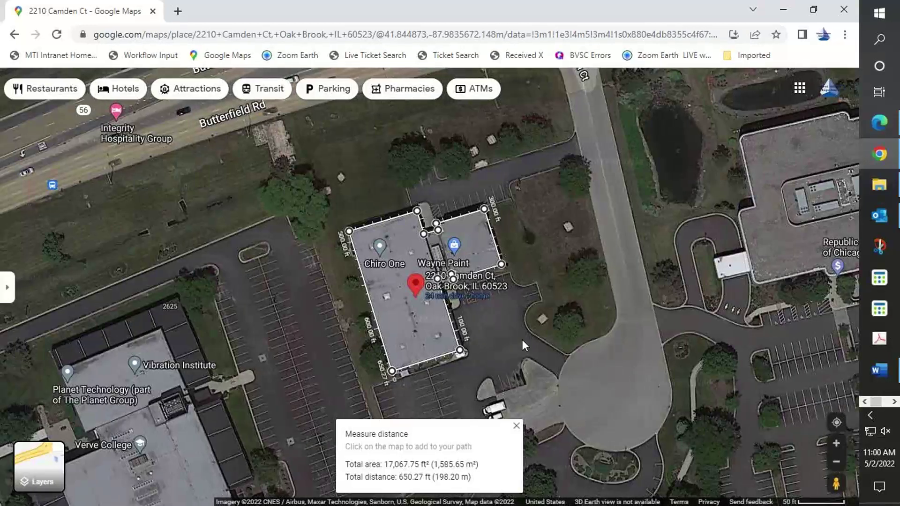
# Reposition the map so the measured building is centred on the portrait page and print it with Microsoft Print to PDF.
pyautogui.moveTo(517, 330); pyautogui.dragTo(381, 326)
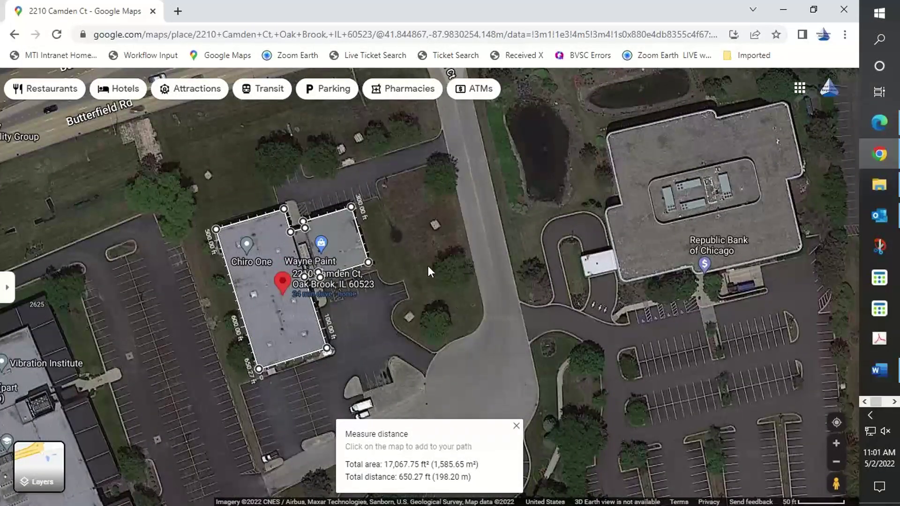
pyautogui.rightClick(417, 274)
pyautogui.click(445, 374)
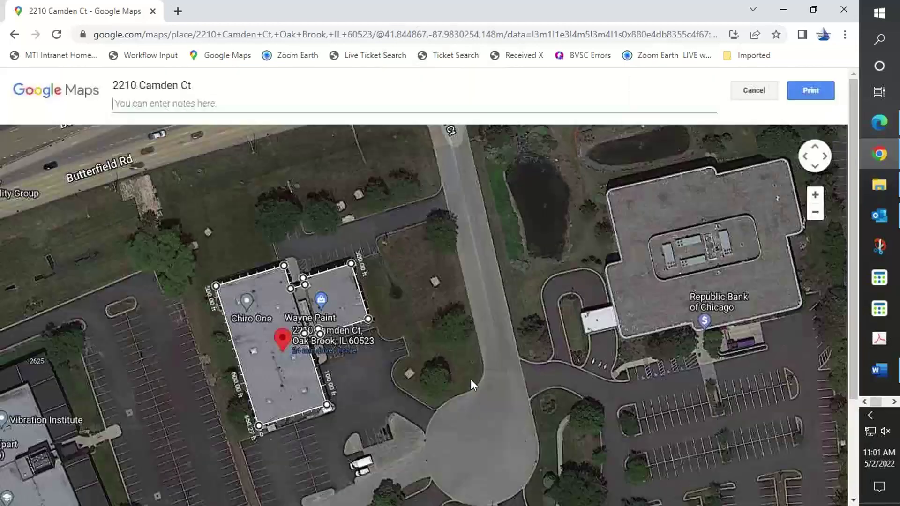
pyautogui.click(810, 91)
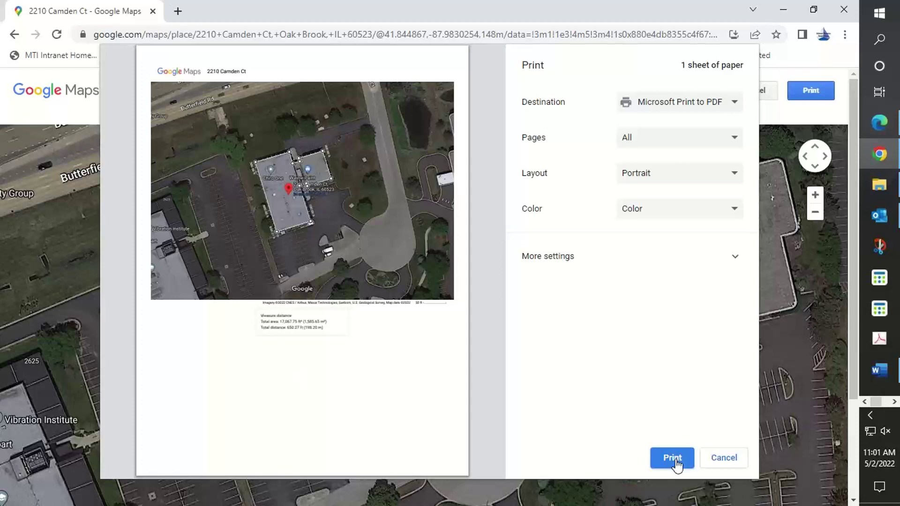
pyautogui.click(674, 462)
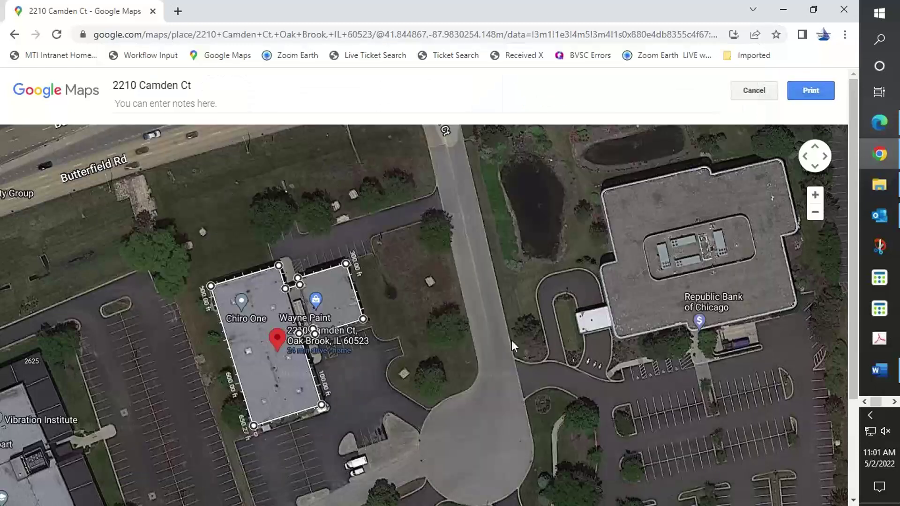